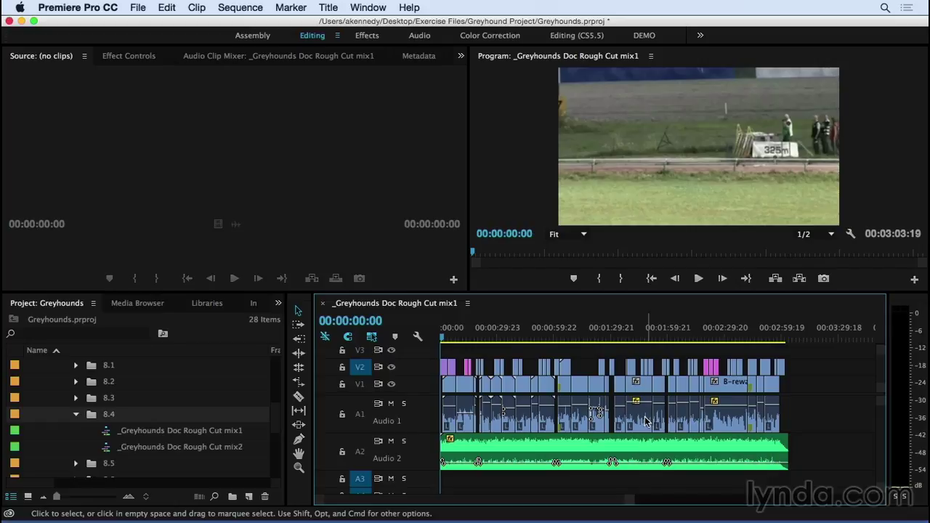
# Step: Open the Audio Track Mixer for the mix1 sequence and make the timeline and its Audio 1 and Audio 2 tracks taller
pyautogui.click(371, 6)
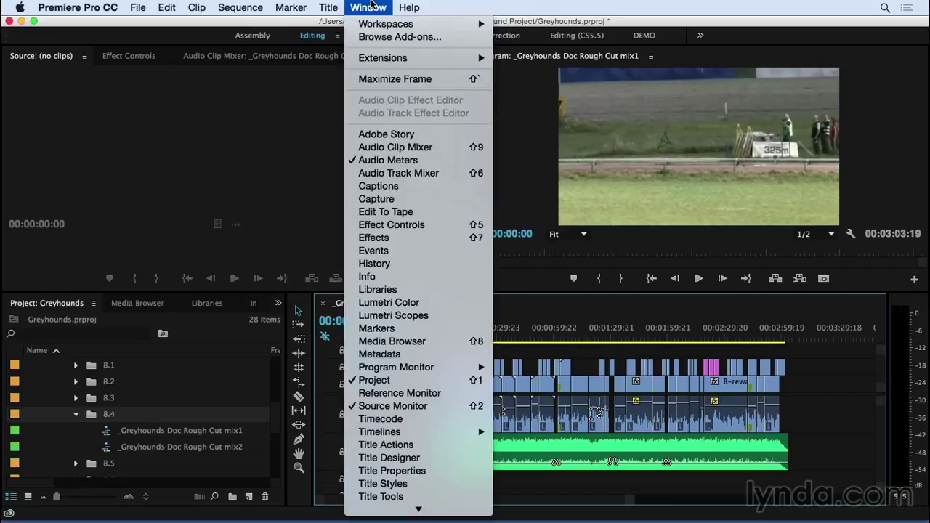
pyautogui.click(386, 173)
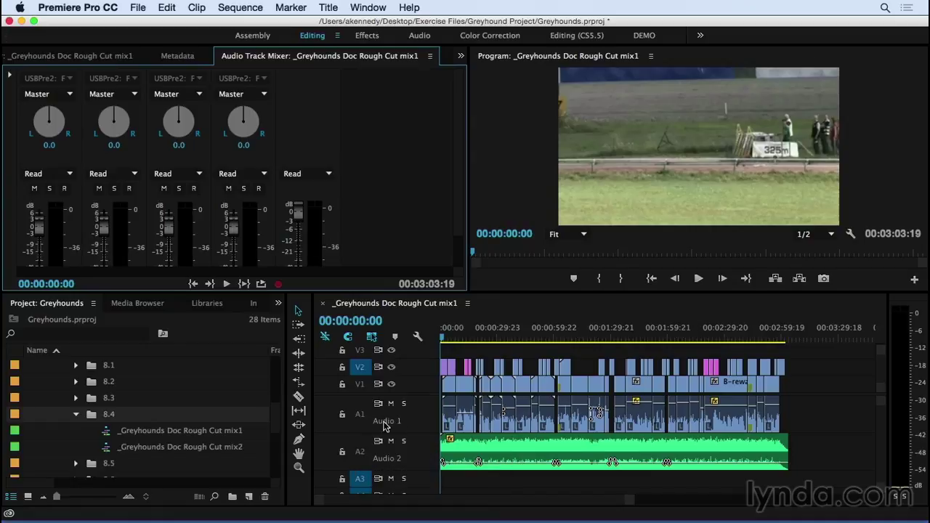
pyautogui.scroll(3, 356, 422)
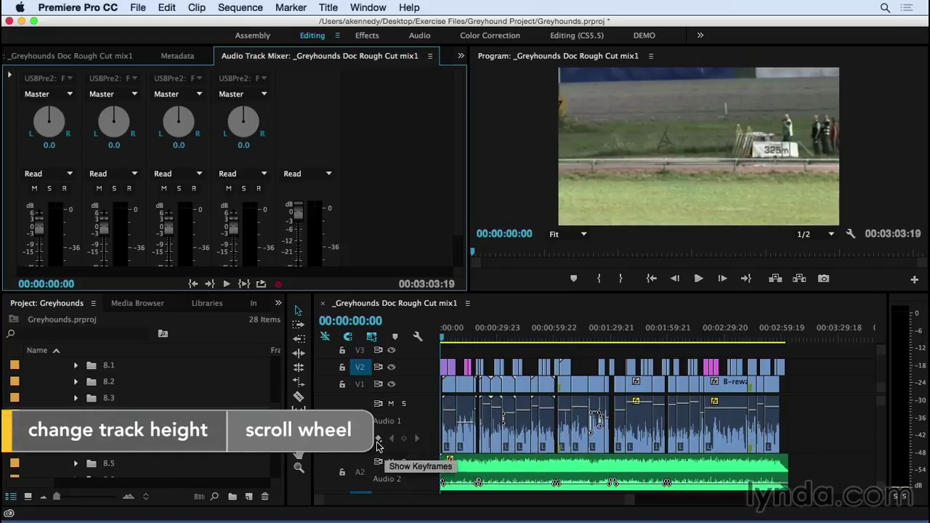
pyautogui.scroll(3, 354, 471)
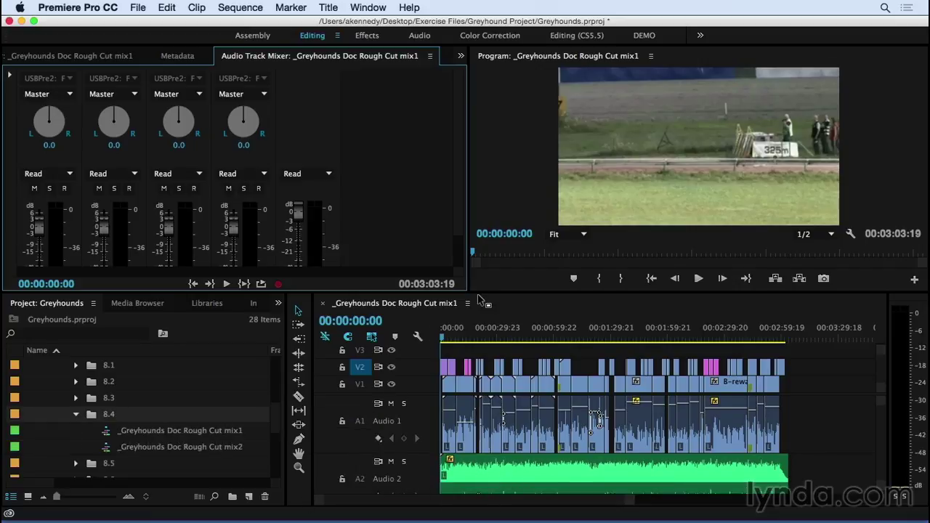
pyautogui.moveTo(479, 293); pyautogui.dragTo(479, 260)
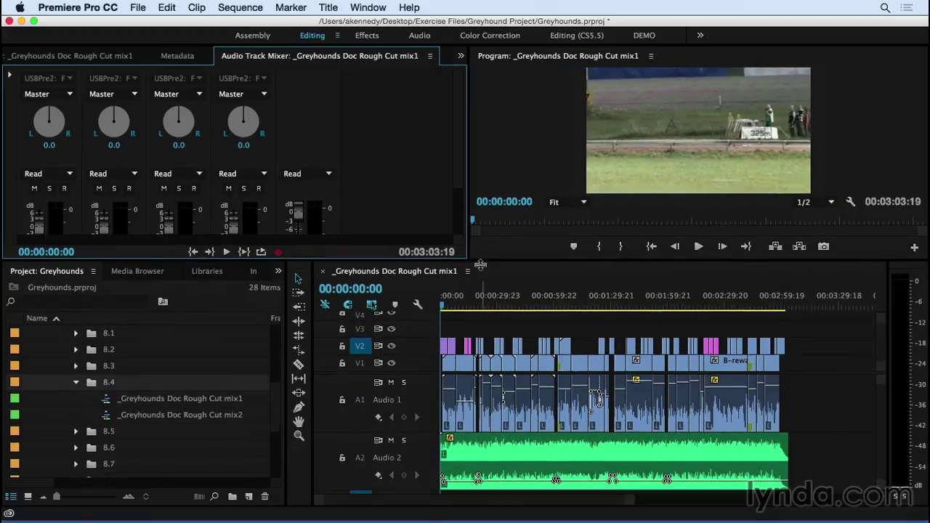
# Step: Set the Audio 1 and Audio 2 tracks to display track volume keyframes instead of clip keyframes
pyautogui.click(378, 419)
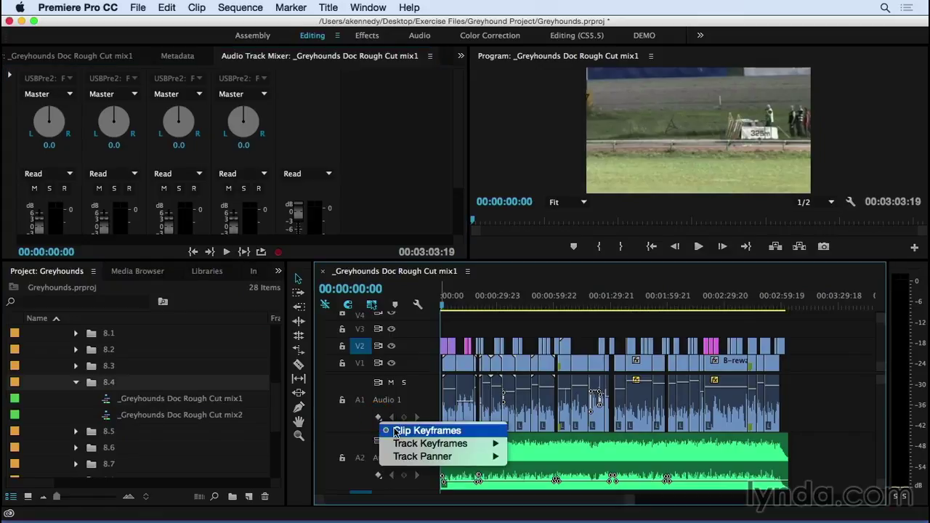
pyautogui.moveTo(396, 443)
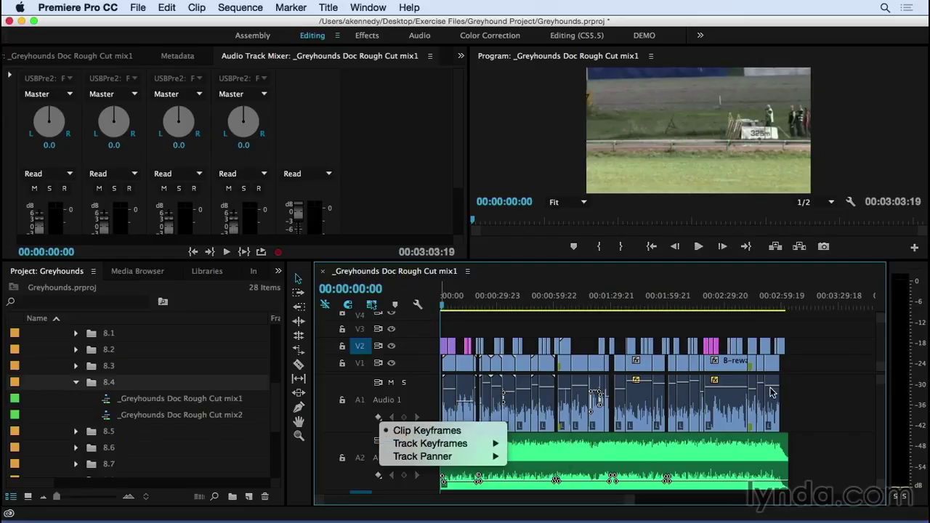
pyautogui.moveTo(426, 447)
pyautogui.click(534, 444)
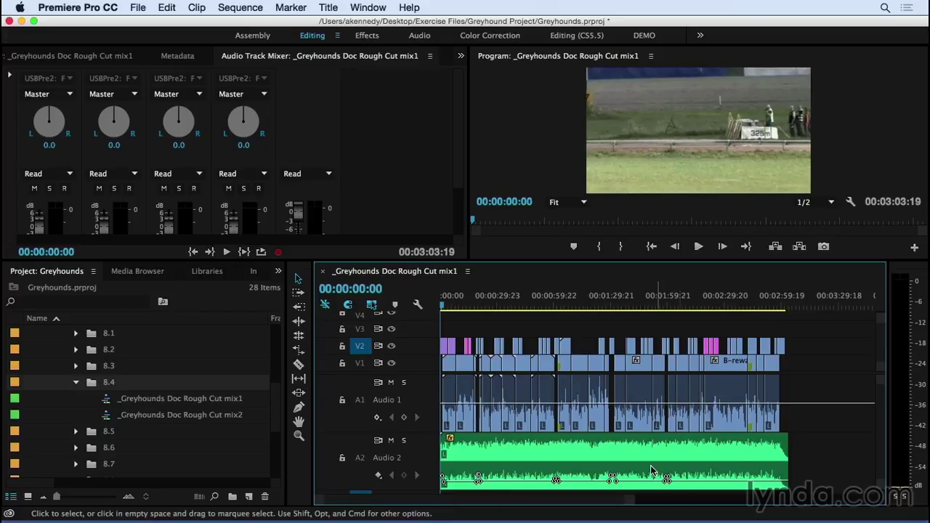
pyautogui.click(378, 477)
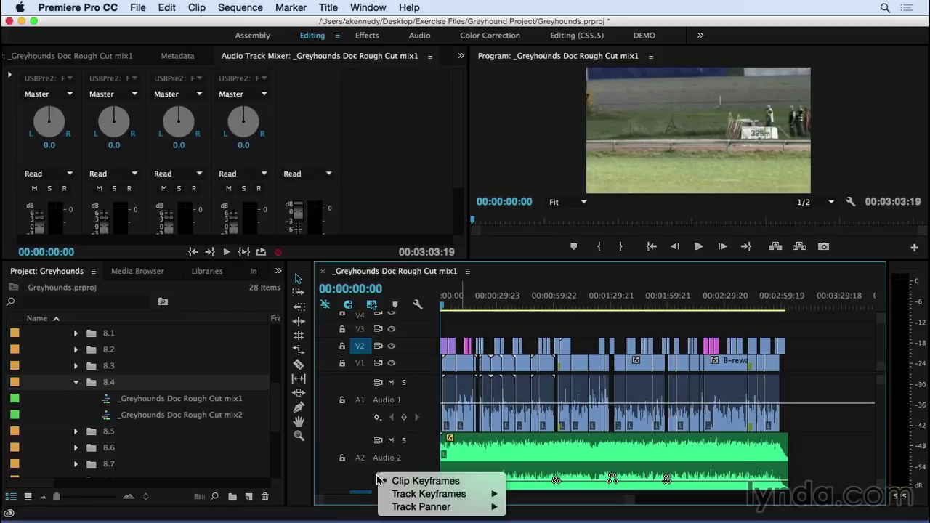
pyautogui.moveTo(400, 494)
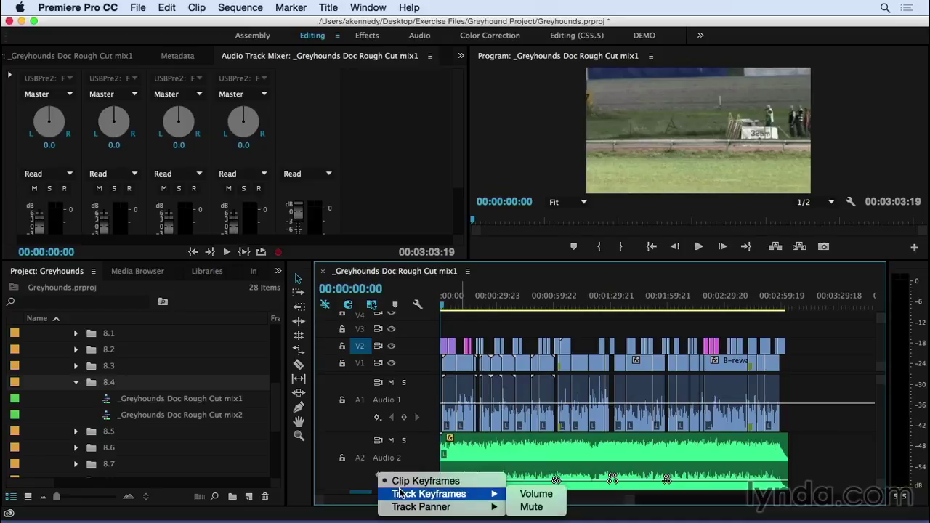
pyautogui.click(527, 494)
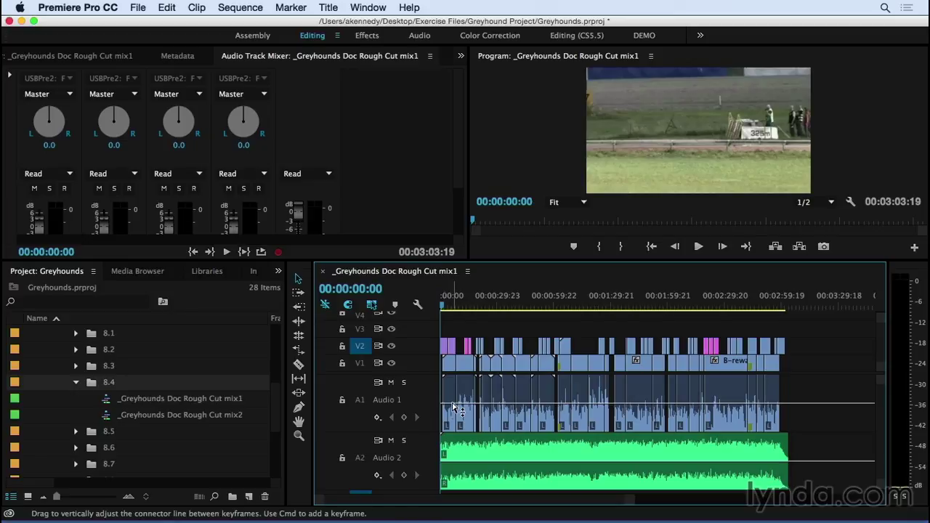
# Step: Raise the Audio 1 track volume line by about 1 dB and lower the Audio 2 line by about 1 dB
pyautogui.moveTo(453, 404); pyautogui.dragTo(454, 399)
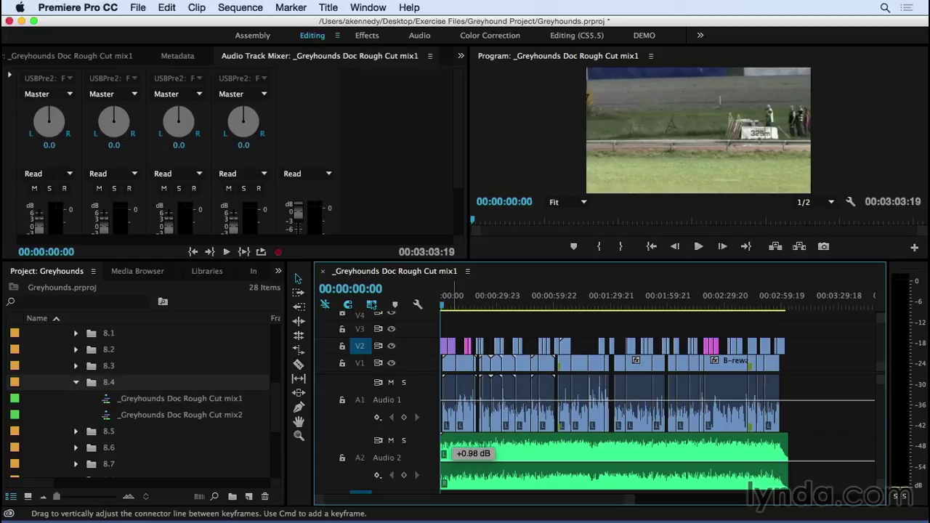
pyautogui.moveTo(453, 399); pyautogui.dragTo(454, 401)
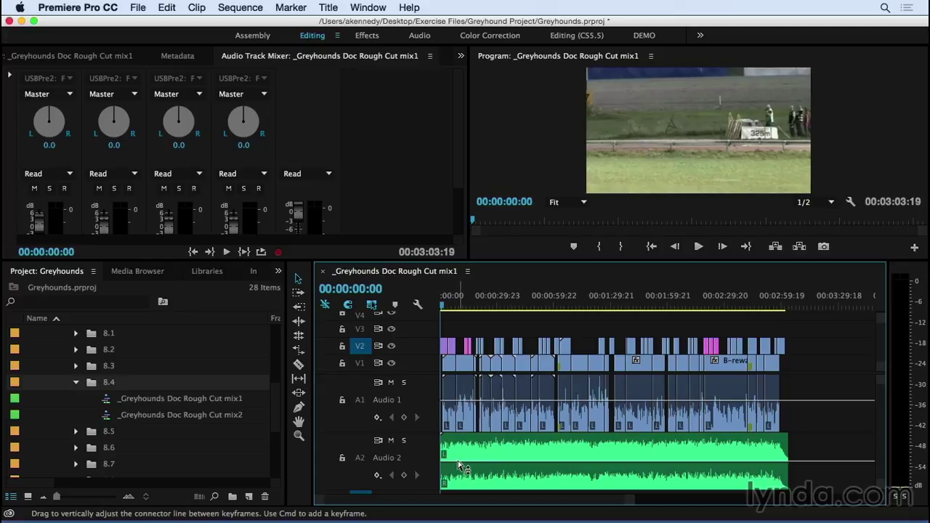
pyautogui.moveTo(459, 462); pyautogui.dragTo(458, 464)
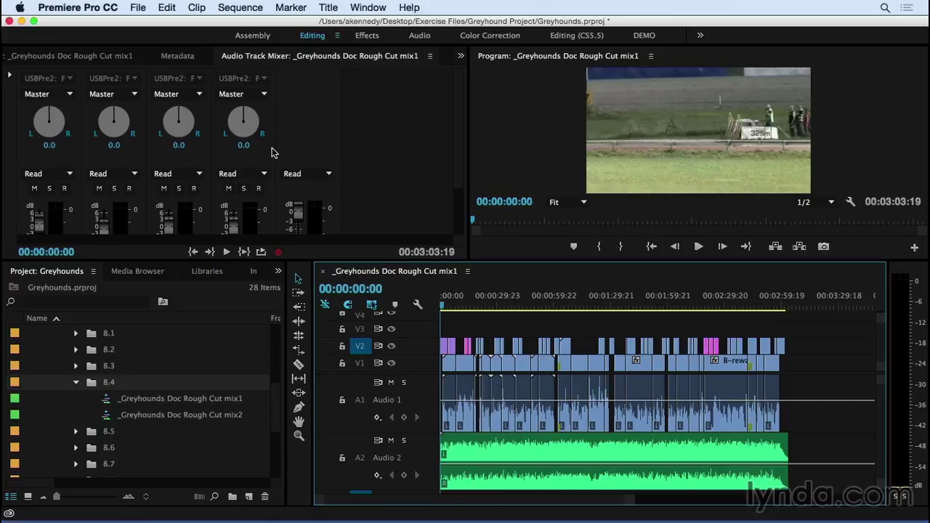
# Step: Set the mixer volume of Audio 1 to 1 dB and of Audio 2 to -1 dB
pyautogui.moveTo(458, 139); pyautogui.dragTo(456, 188)
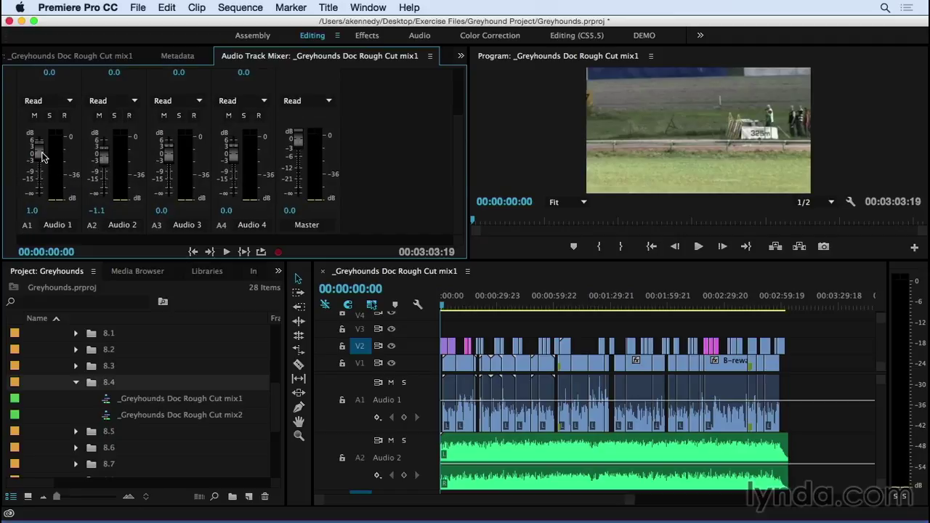
pyautogui.moveTo(41, 159); pyautogui.dragTo(37, 156)
pyautogui.click(29, 211)
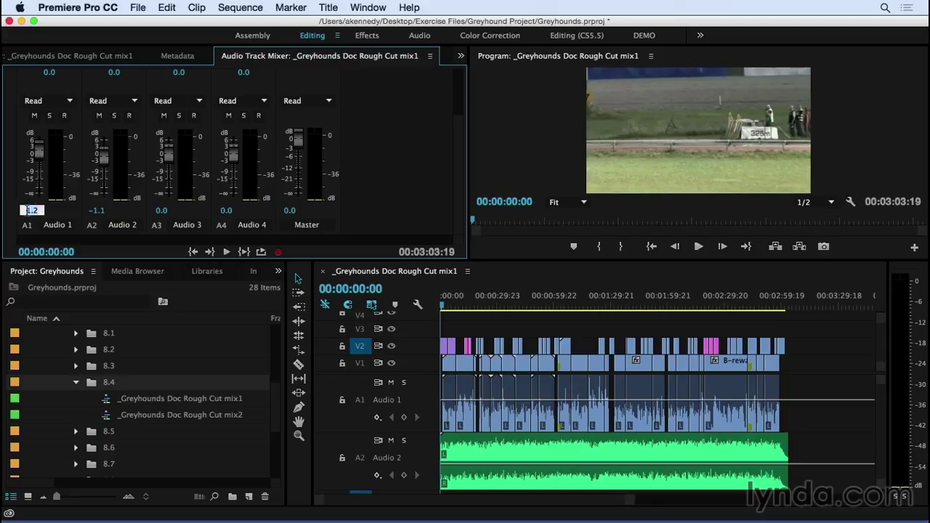
pyautogui.write('1')
pyautogui.press('Return')
pyautogui.click(98, 211)
pyautogui.write('-1')
pyautogui.press('Return')
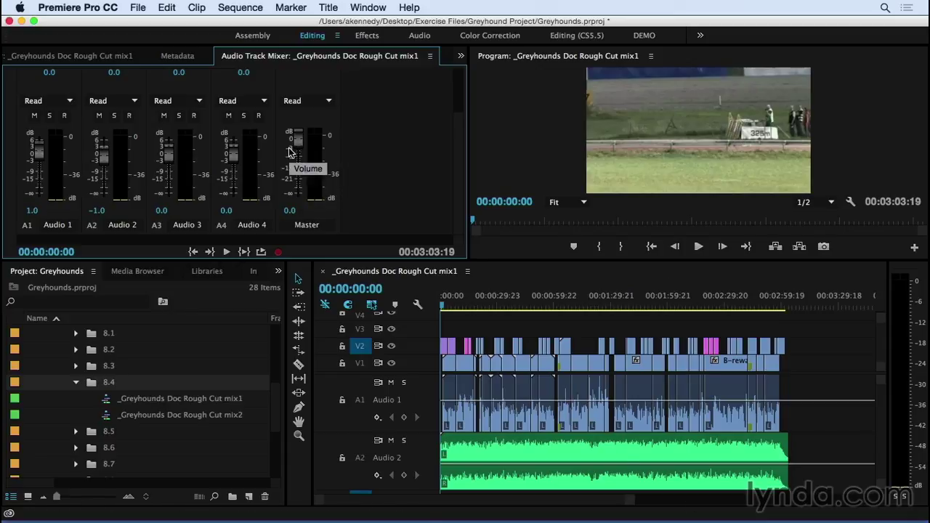
# Step: Add two track volume keyframes near the start of Audio 2 and lower the second one
pyautogui.doubleClick(425, 400)
pyautogui.scroll(-2, 468, 413)
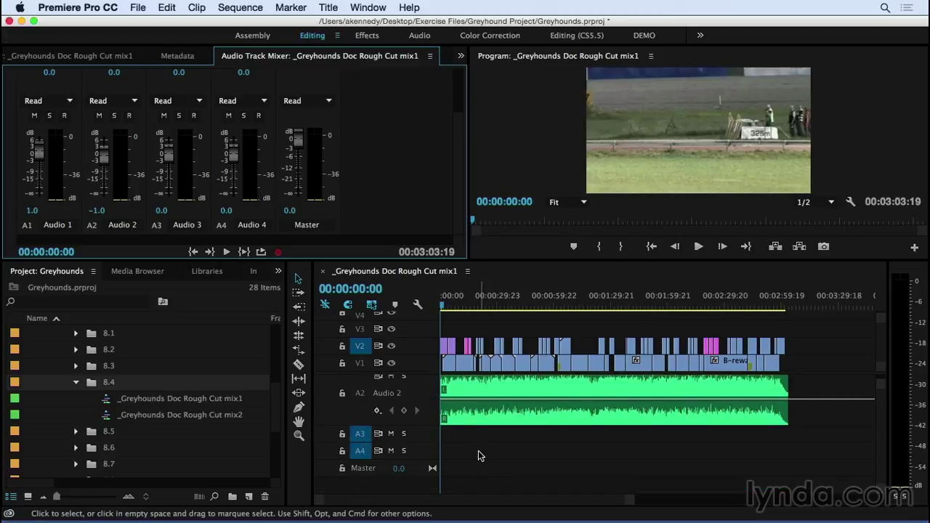
pyautogui.hotkey('alt', '=')
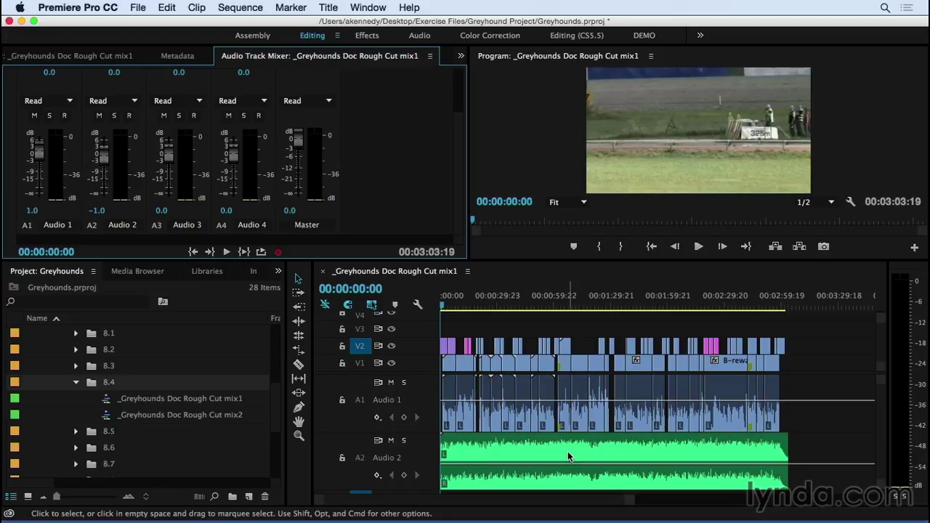
pyautogui.keyDown('super'); pyautogui.click(448, 465); pyautogui.keyUp('super')
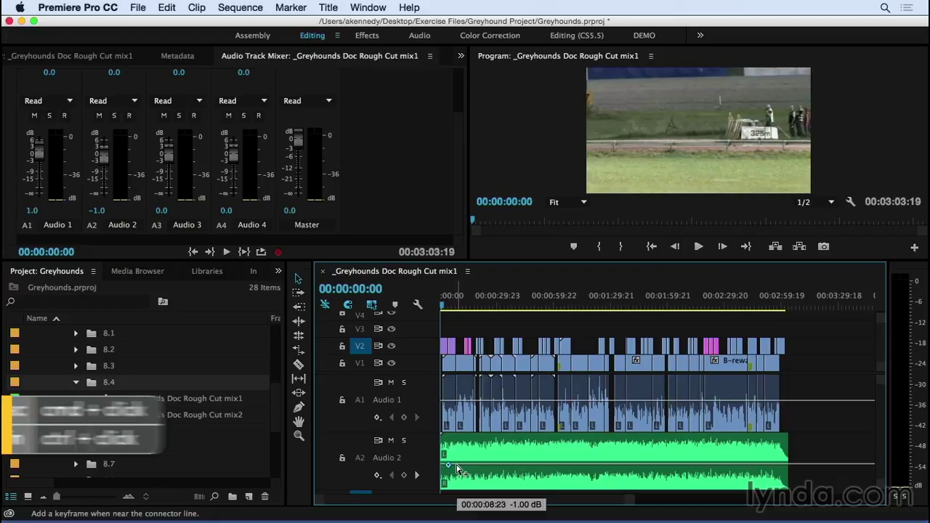
pyautogui.keyDown('super'); pyautogui.click(457, 468); pyautogui.keyUp('super')
pyautogui.moveTo(457, 466); pyautogui.dragTo(458, 471)
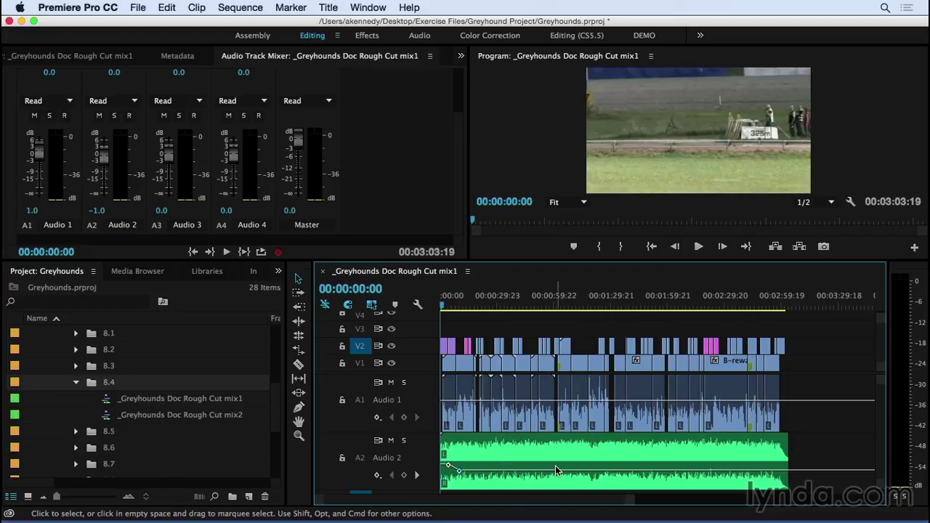
# Step: Switch Audio 2 to clip keyframes and back to track volume, and remove its two track volume keyframes
pyautogui.click(378, 477)
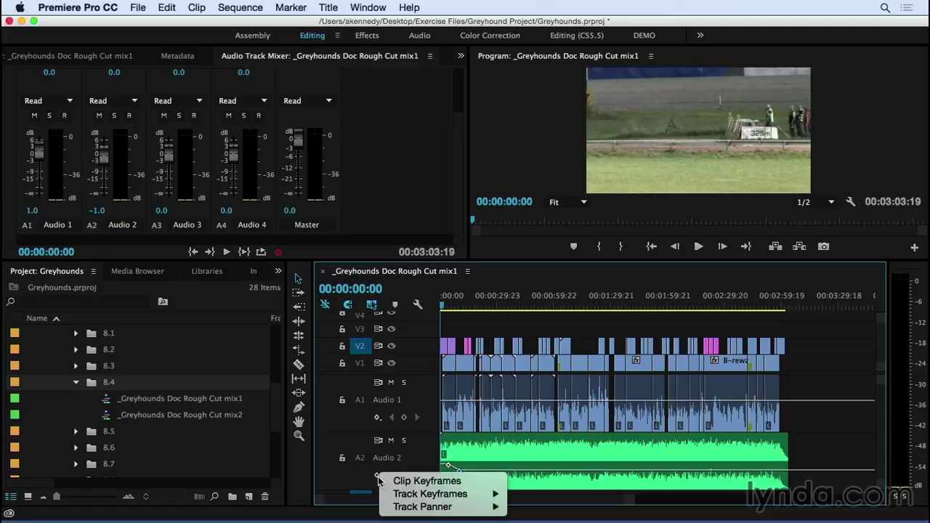
pyautogui.click(396, 481)
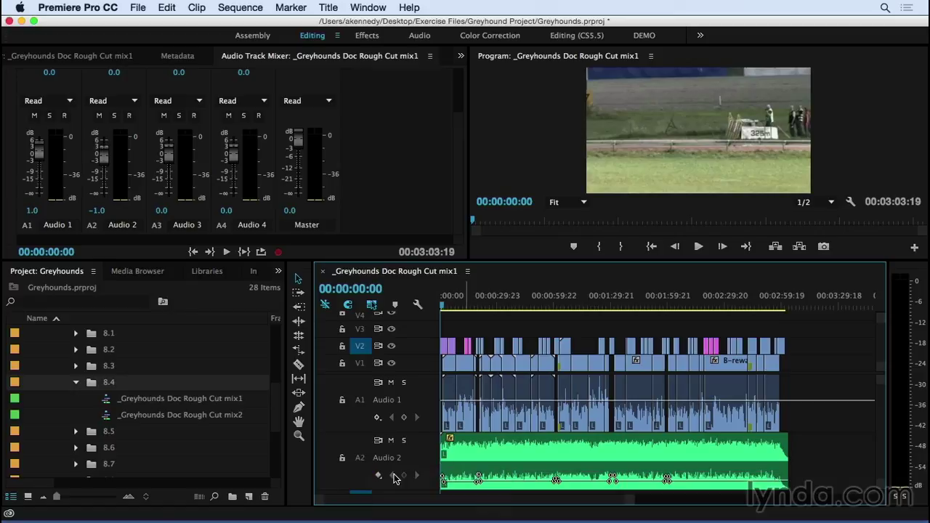
pyautogui.click(379, 476)
pyautogui.moveTo(436, 492)
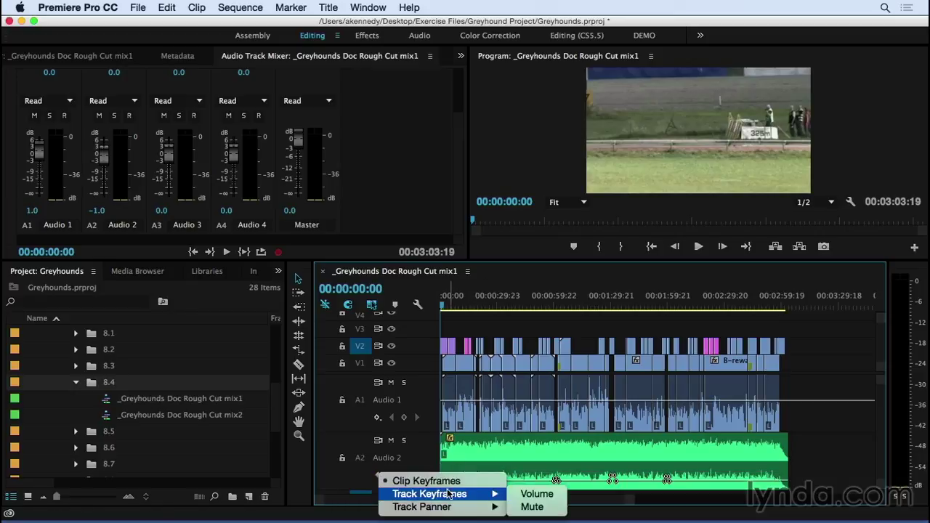
pyautogui.click(545, 492)
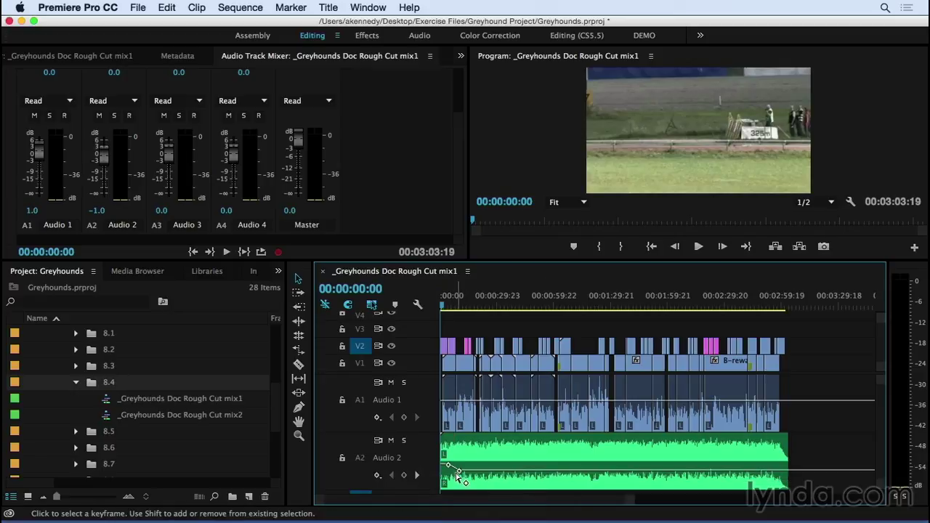
pyautogui.moveTo(465, 476); pyautogui.dragTo(457, 466)
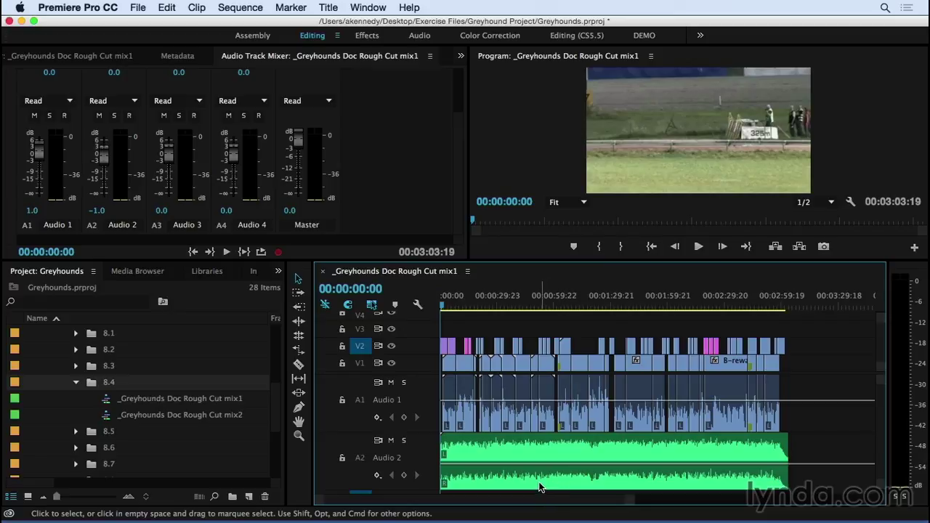
# Step: Open the _Greyhounds Doc Rough Cut mix2 sequence and view the interview clips at 00:00:51:08 and 00:02:02:10
pyautogui.click(107, 420)
pyautogui.doubleClick(108, 420)
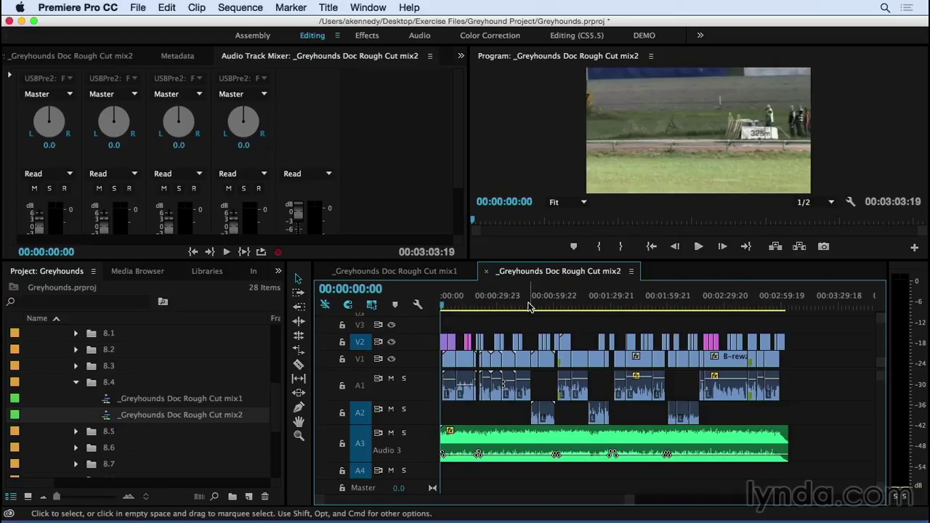
pyautogui.moveTo(530, 311); pyautogui.dragTo(538, 311)
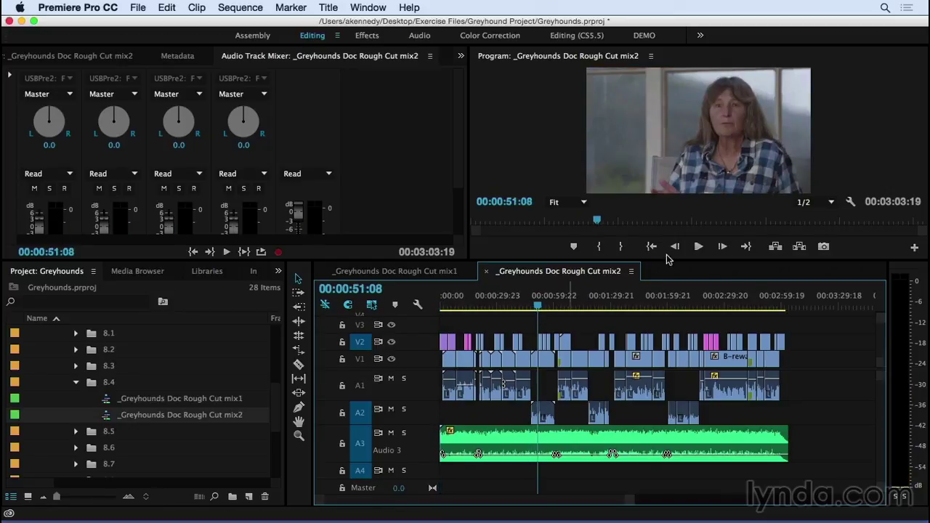
pyautogui.click(674, 308)
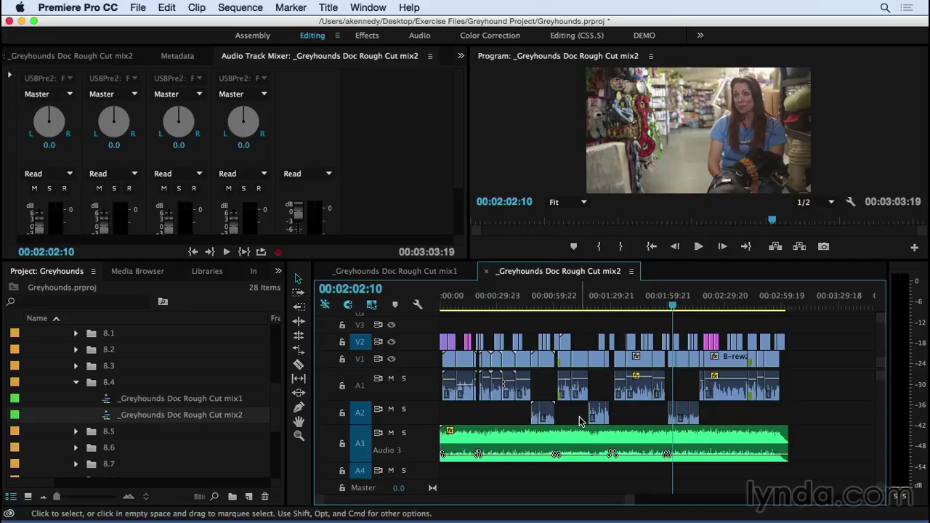
# Step: Add one video track after Video 4, one standard audio track after Audio 4 and one audio submix track to the sequence
pyautogui.click(226, 8)
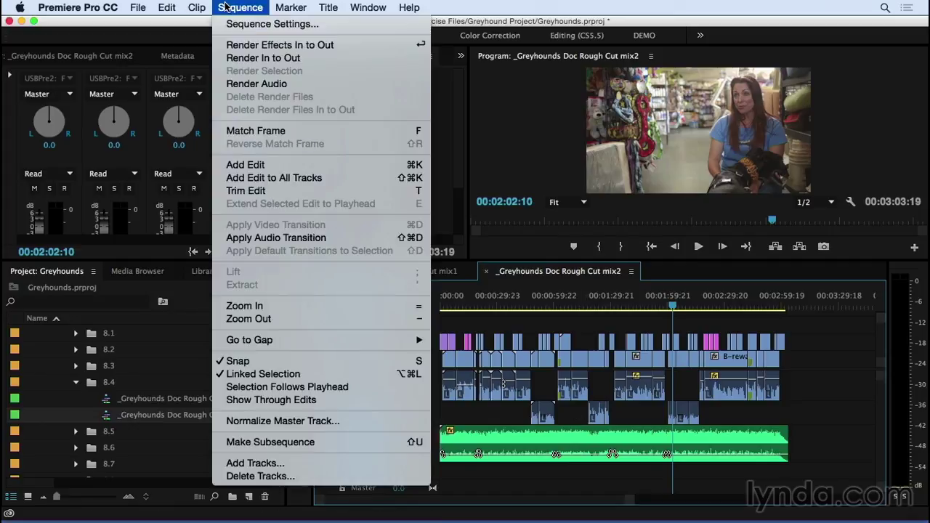
pyautogui.click(226, 457)
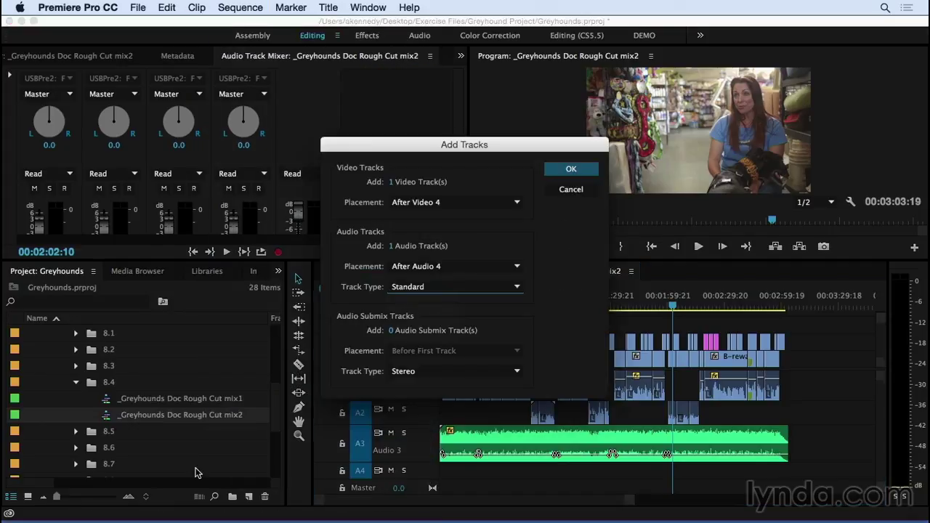
pyautogui.click(392, 331)
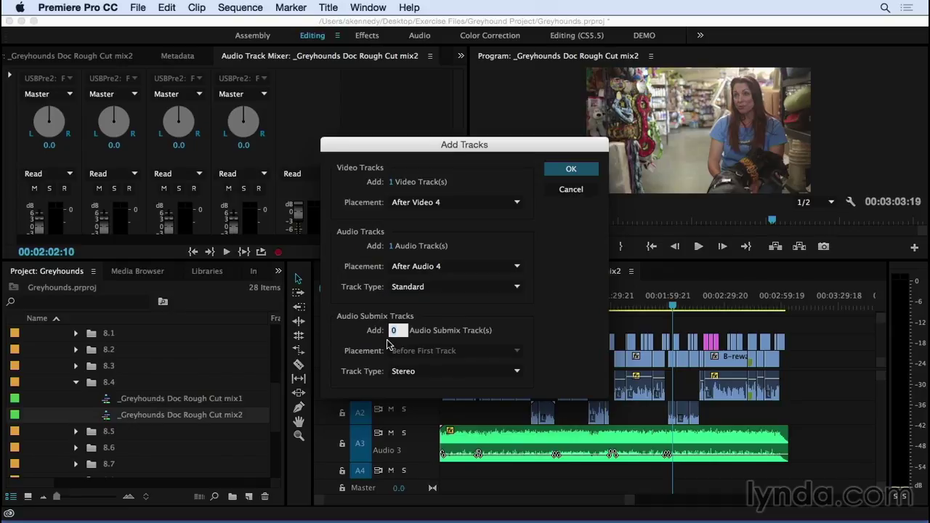
pyautogui.write('1')
pyautogui.press('Return')
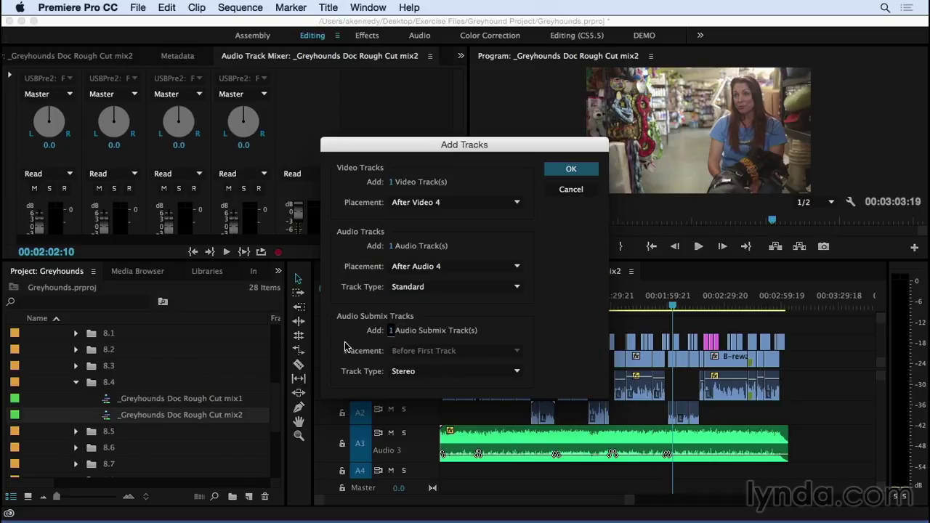
pyautogui.click(418, 372)
pyautogui.click(415, 413)
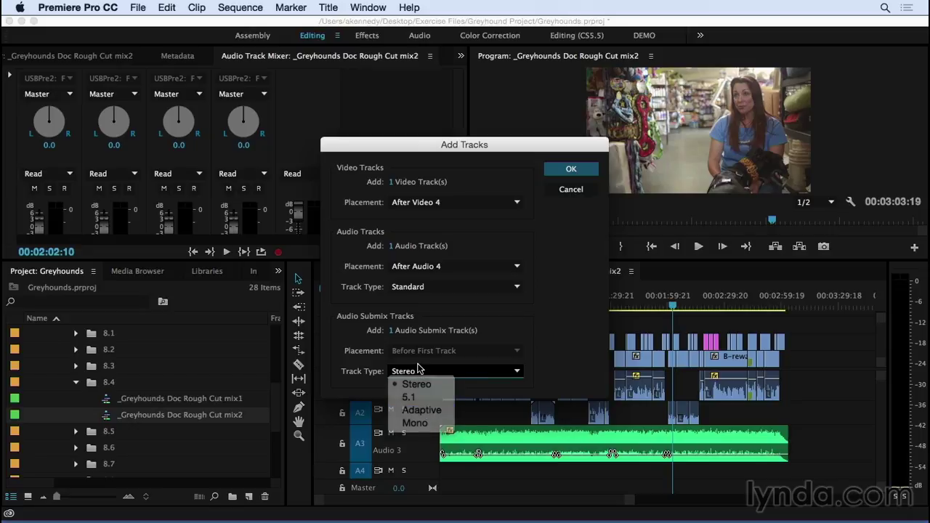
pyautogui.click(559, 168)
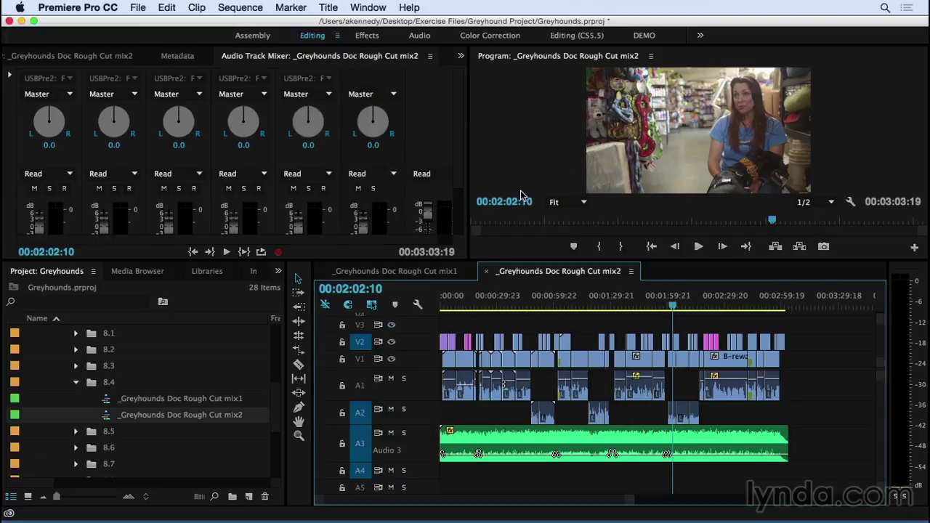
# Step: Route the output of the Audio 1 and Audio 2 tracks to Submix 1 in the Audio Track Mixer
pyautogui.moveTo(460, 168); pyautogui.dragTo(462, 232)
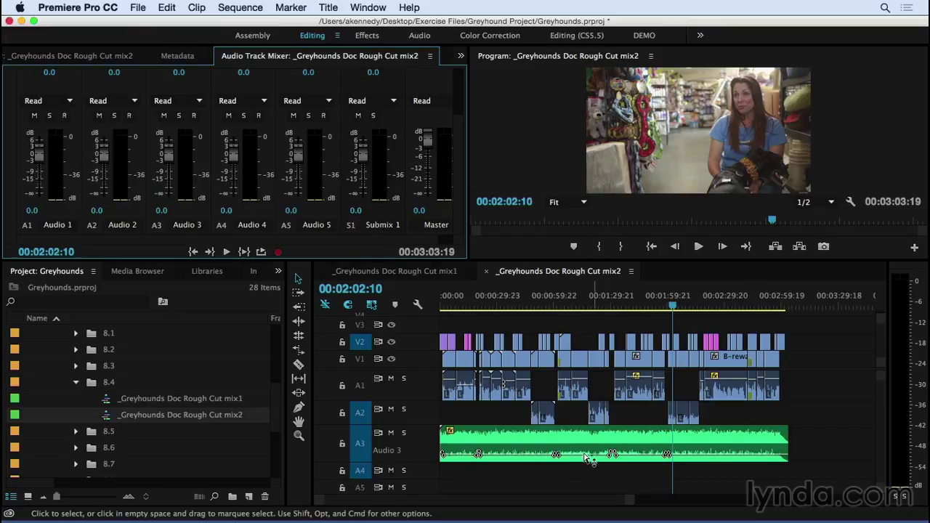
pyautogui.scroll(-3, 536, 474)
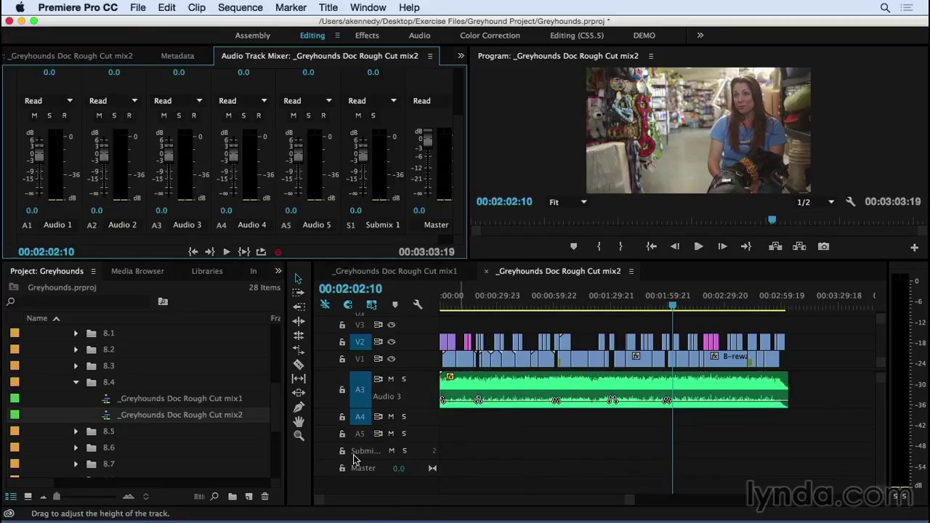
pyautogui.scroll(3, 509, 458)
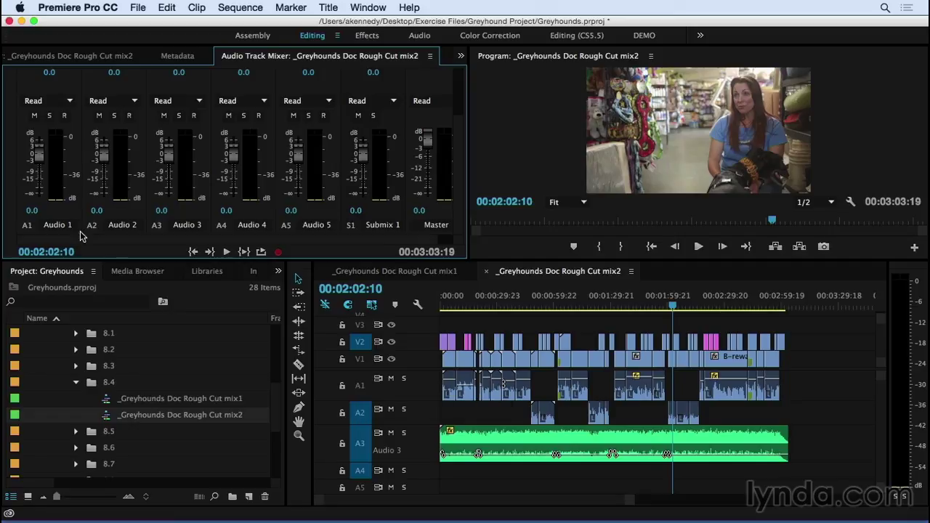
pyautogui.scroll(1, 58, 222)
pyautogui.scroll(5, 58, 222)
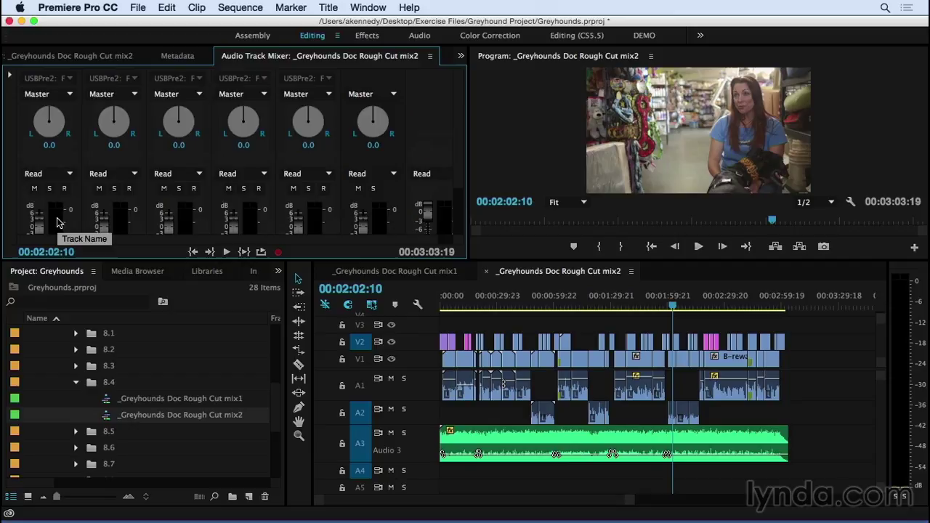
pyautogui.click(61, 95)
pyautogui.click(55, 106)
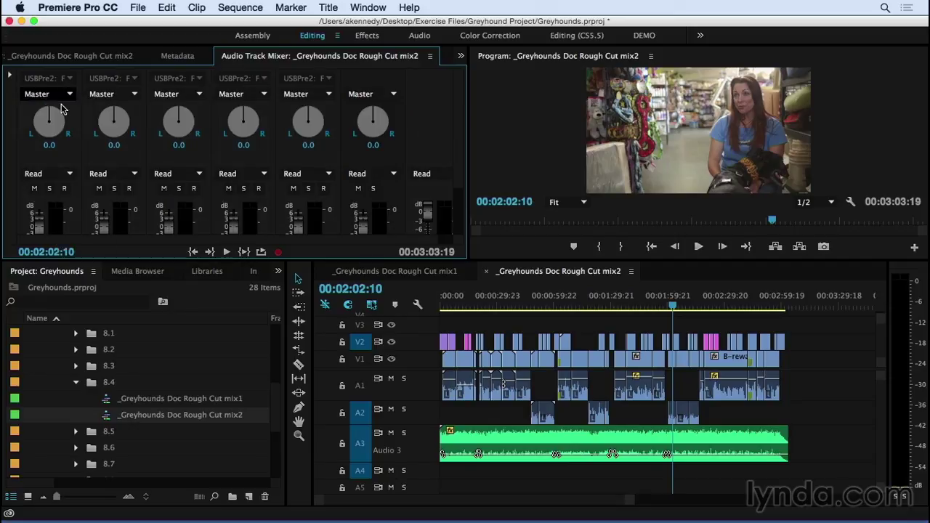
pyautogui.click(109, 95)
pyautogui.click(120, 109)
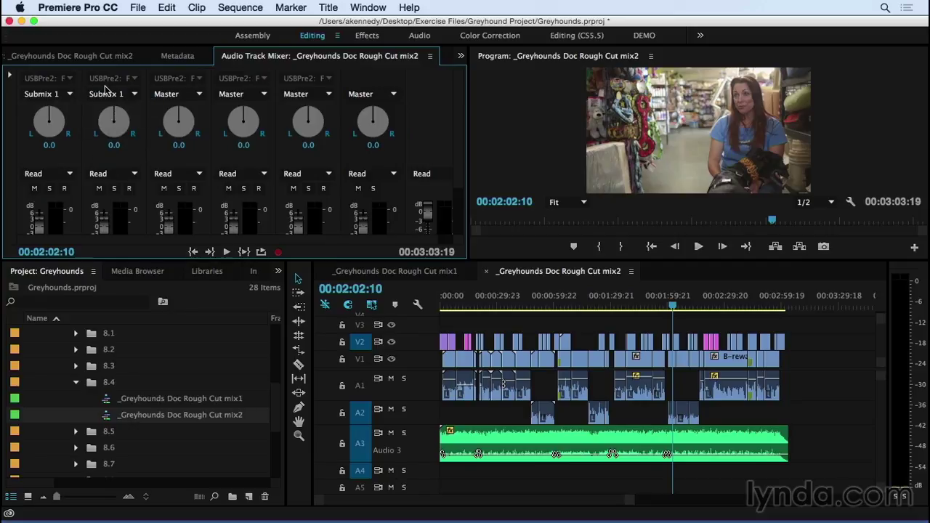
# Step: Raise the Submix 1 track volume to 2.0 dB in the Audio Track Mixer
pyautogui.scroll(-5, 459, 128)
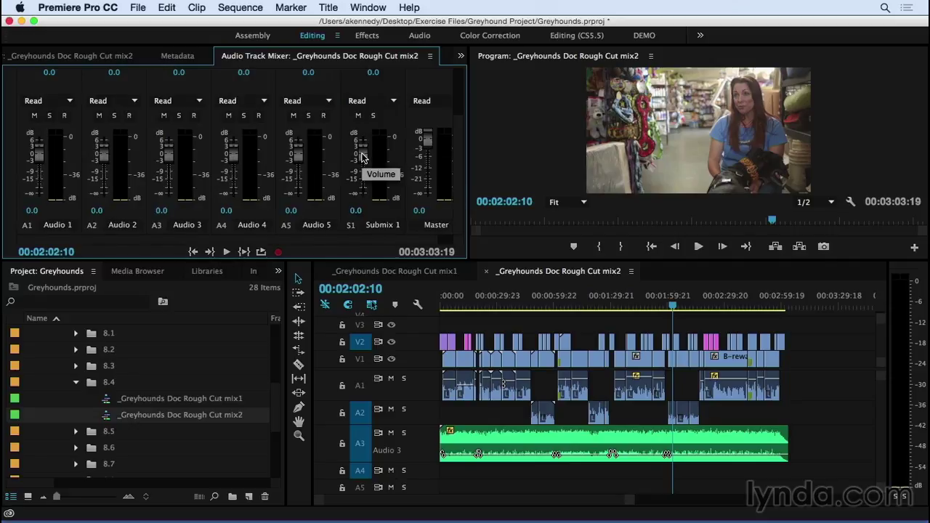
pyautogui.moveTo(362, 157); pyautogui.dragTo(362, 152)
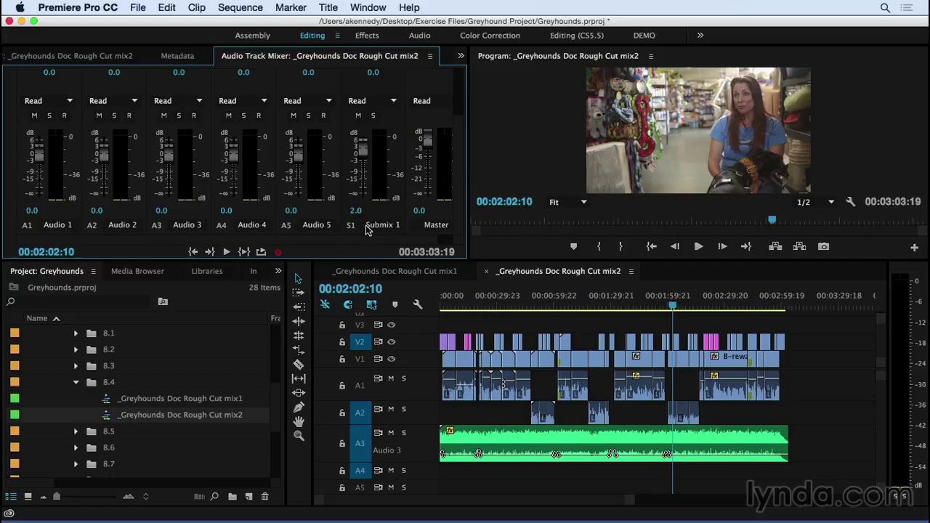
pyautogui.scroll(5, 455, 168)
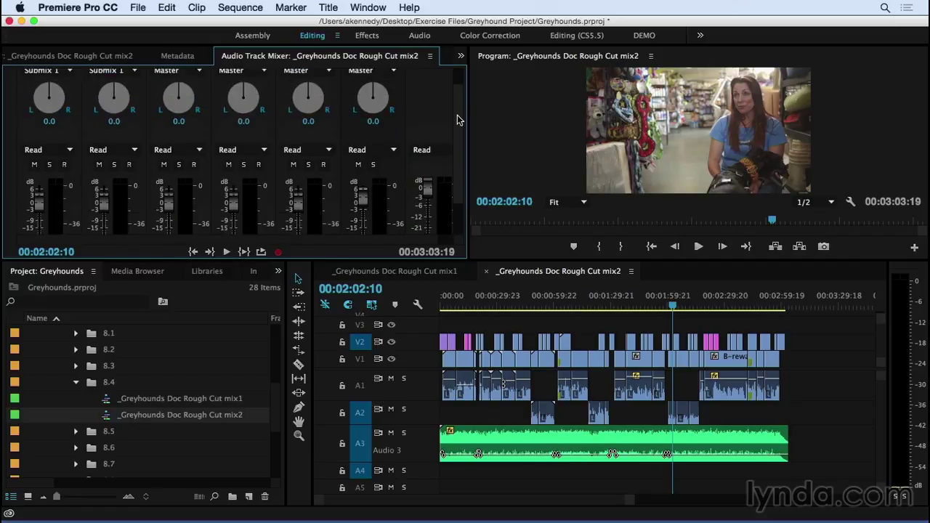